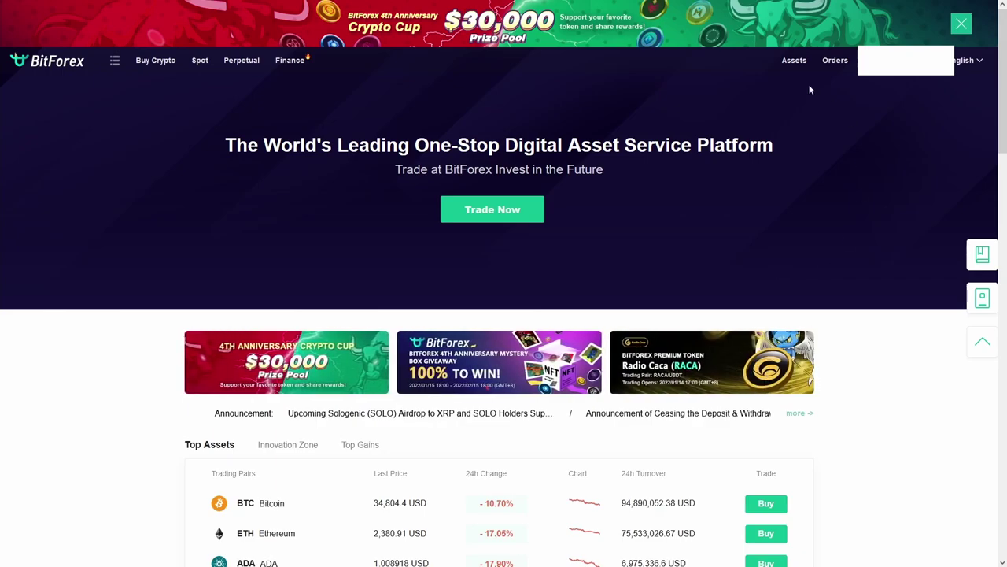
Step: Open the withdrawal form for OMI from the account's asset overview
{"action": "left_click", "coordinate": [795, 60]}
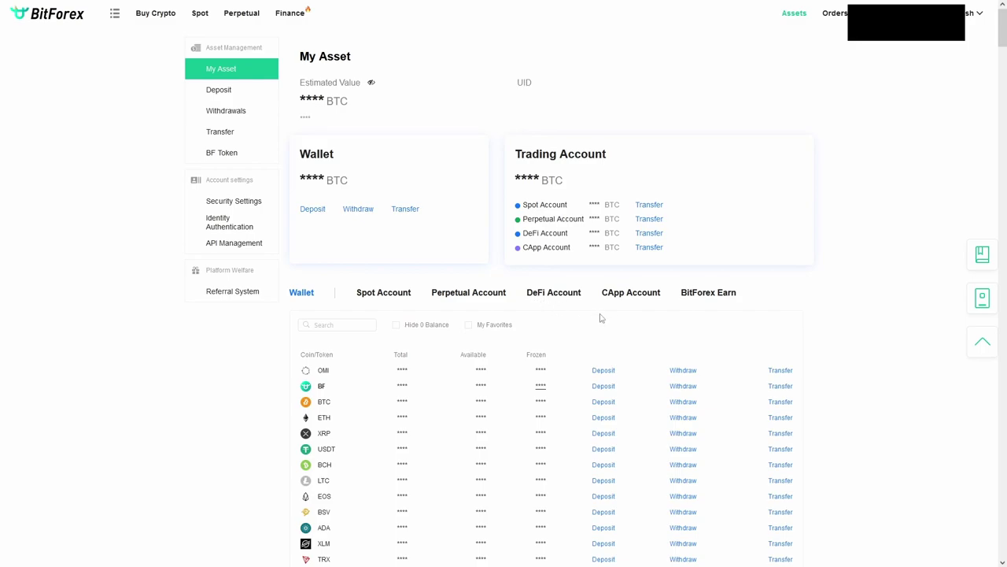
{"action": "left_click", "coordinate": [685, 371]}
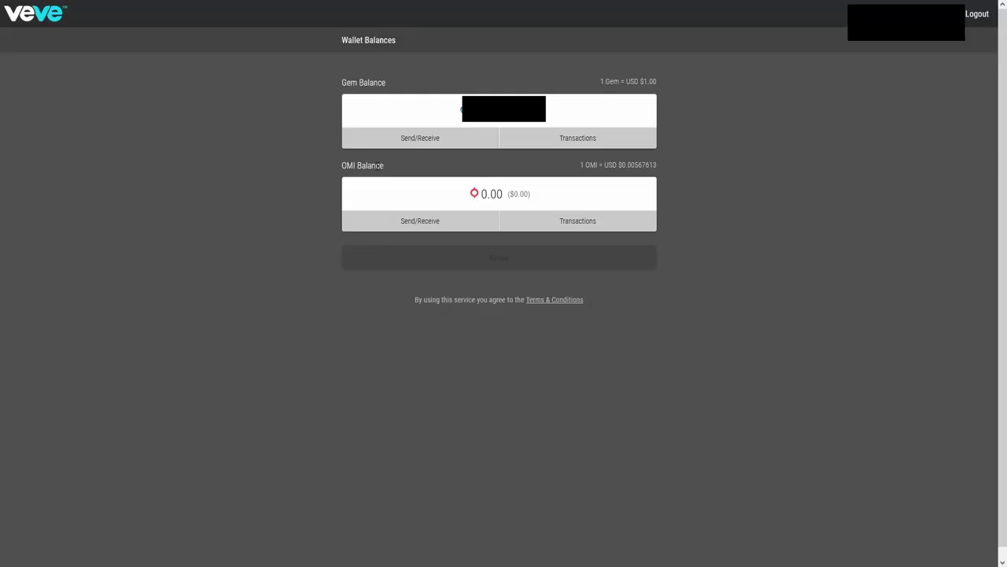
Step: Copy the OMI receiving address from the OMI Send/Receive page of the VeVe wallet
{"action": "left_click", "coordinate": [428, 221]}
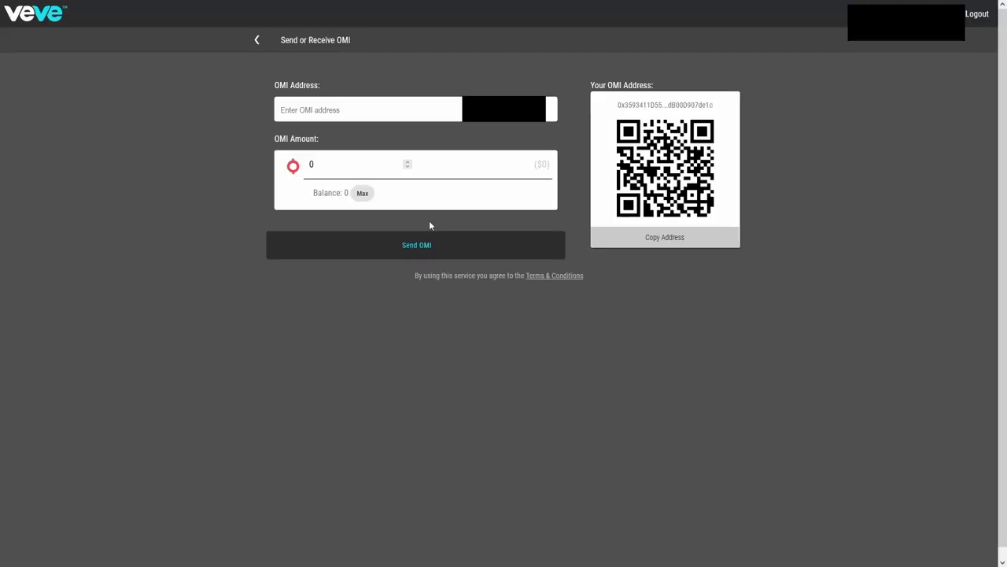
{"action": "left_click", "coordinate": [646, 242]}
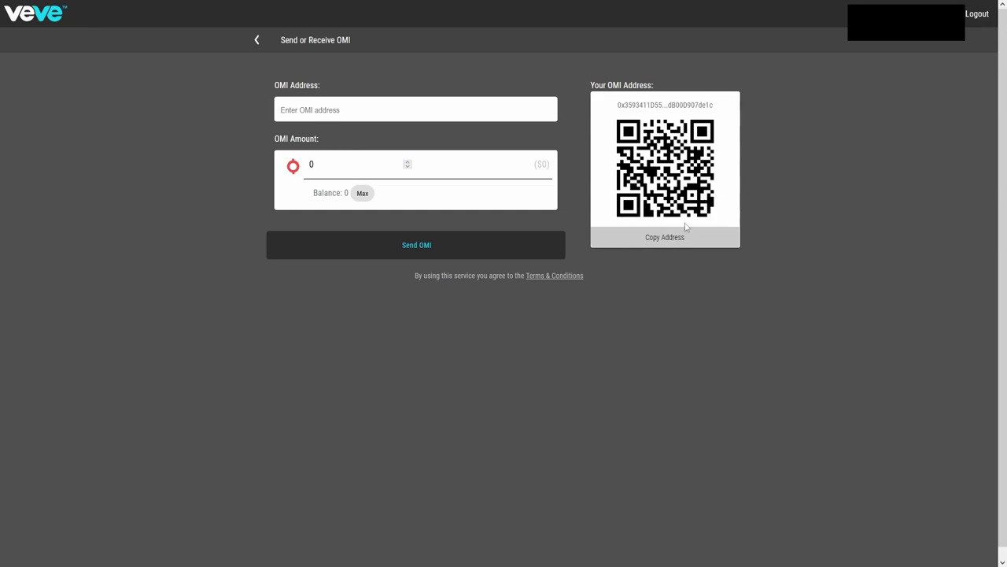
{"action": "left_click", "coordinate": [666, 239]}
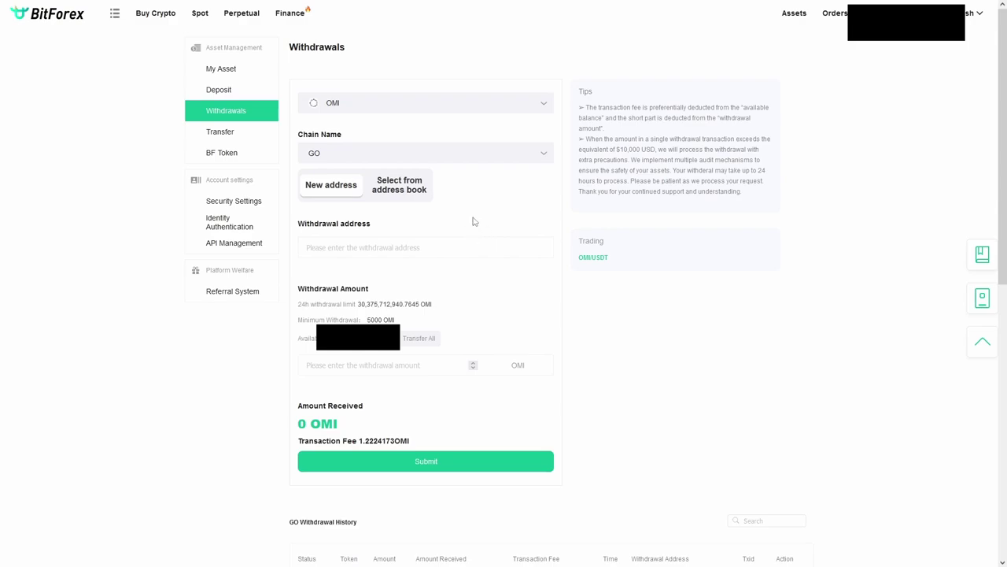
Step: Fill the BitForex OMI withdrawal form with the copied VeVe wallet address and an amount of 5000 OMI
{"action": "right_click", "coordinate": [387, 249]}
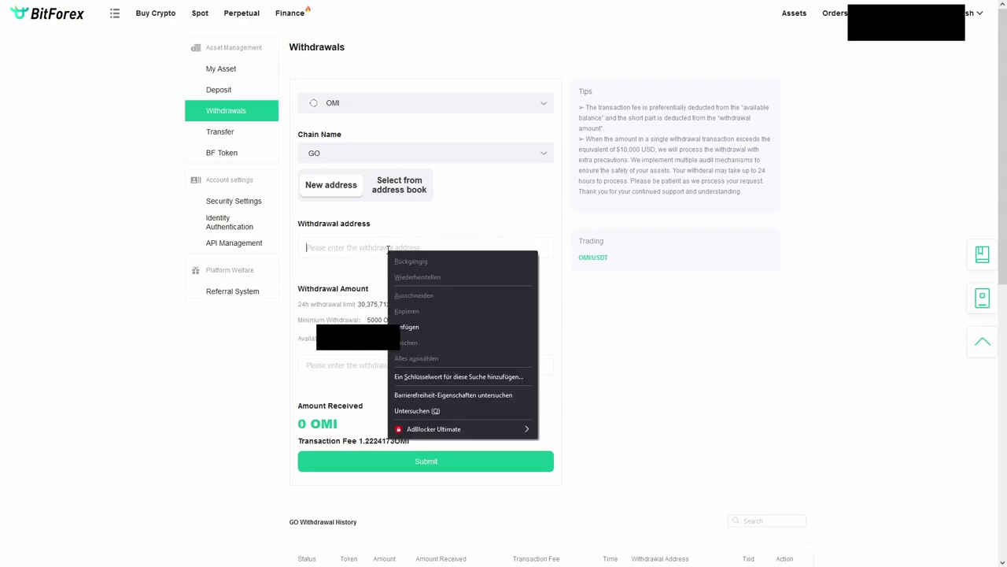
{"action": "left_click", "coordinate": [424, 329]}
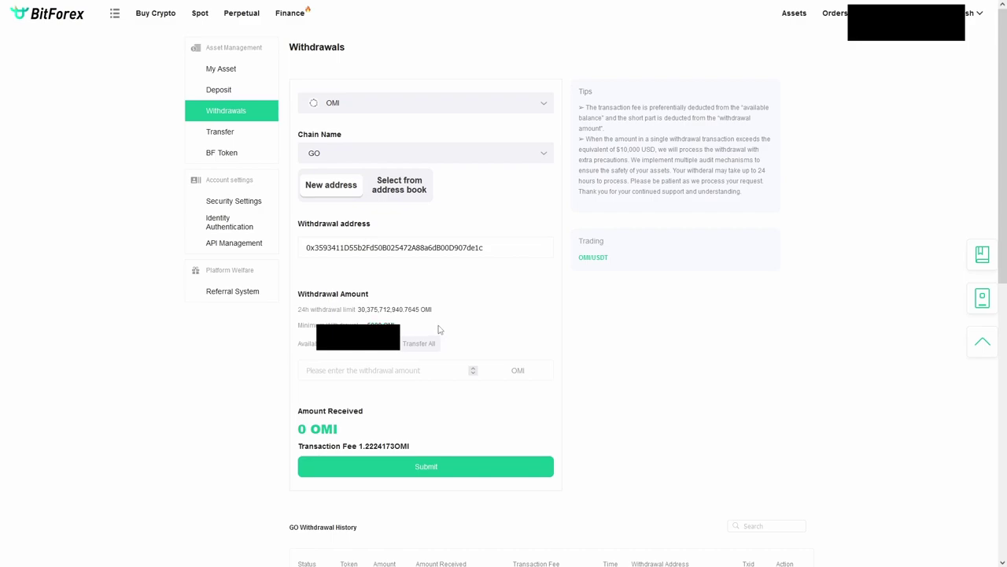
{"action": "left_click", "coordinate": [391, 367]}
{"action": "type", "text": "5000"}
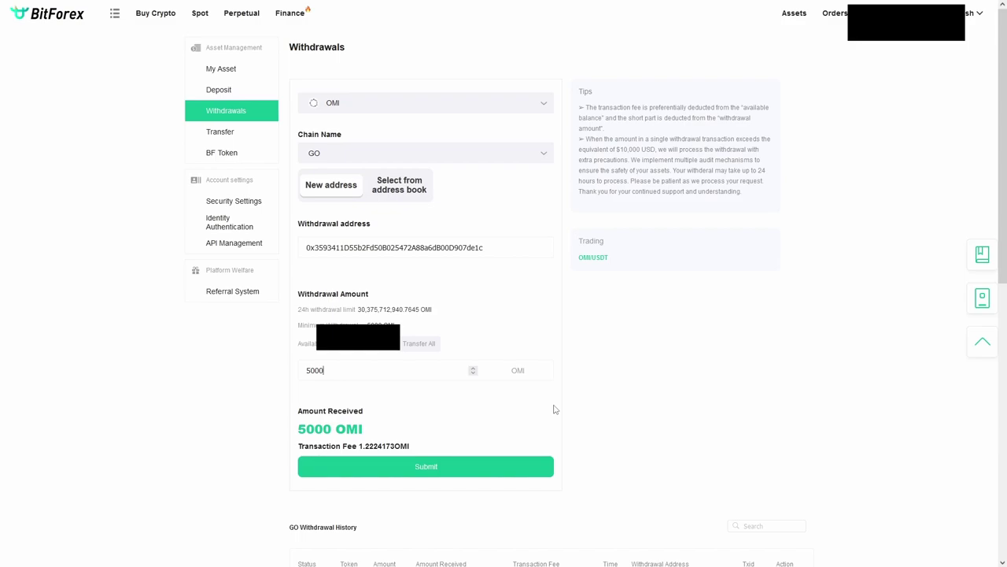
Step: Submit the 5000 OMI withdrawal, accept the risk statement and confirm, but close the safety verification without entering codes
{"action": "left_click", "coordinate": [490, 472]}
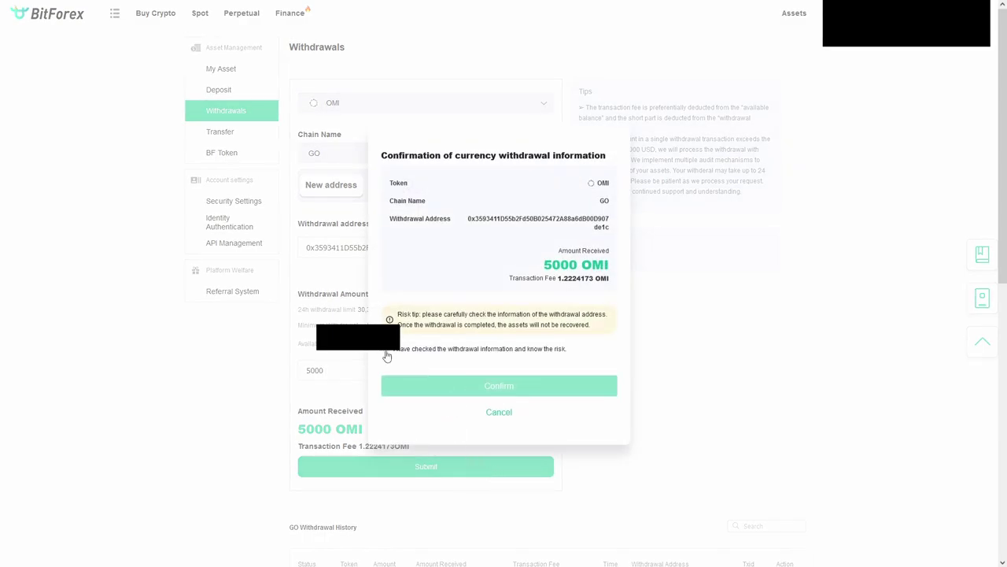
{"action": "left_click", "coordinate": [385, 350]}
{"action": "left_click", "coordinate": [485, 388]}
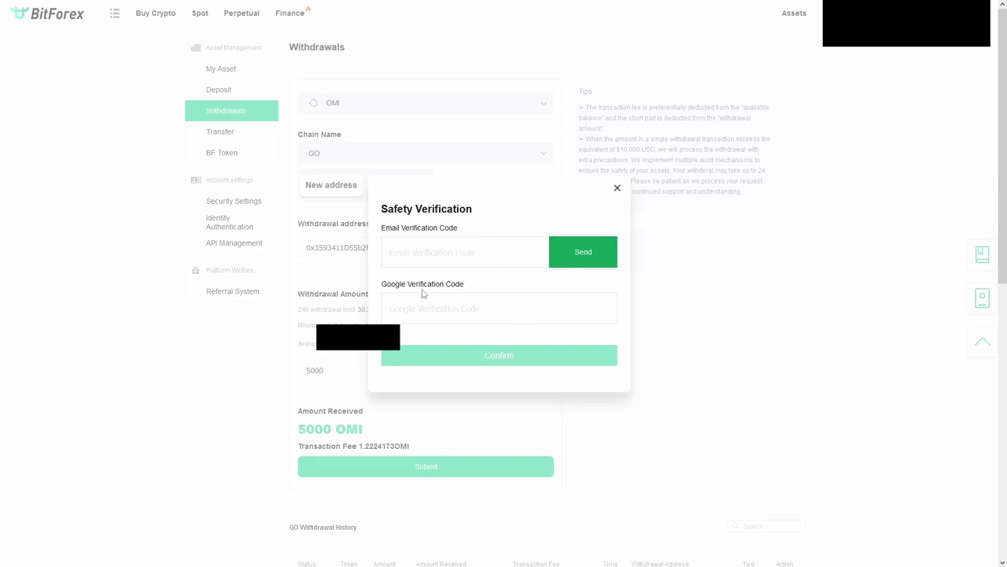
{"action": "left_click", "coordinate": [617, 189]}
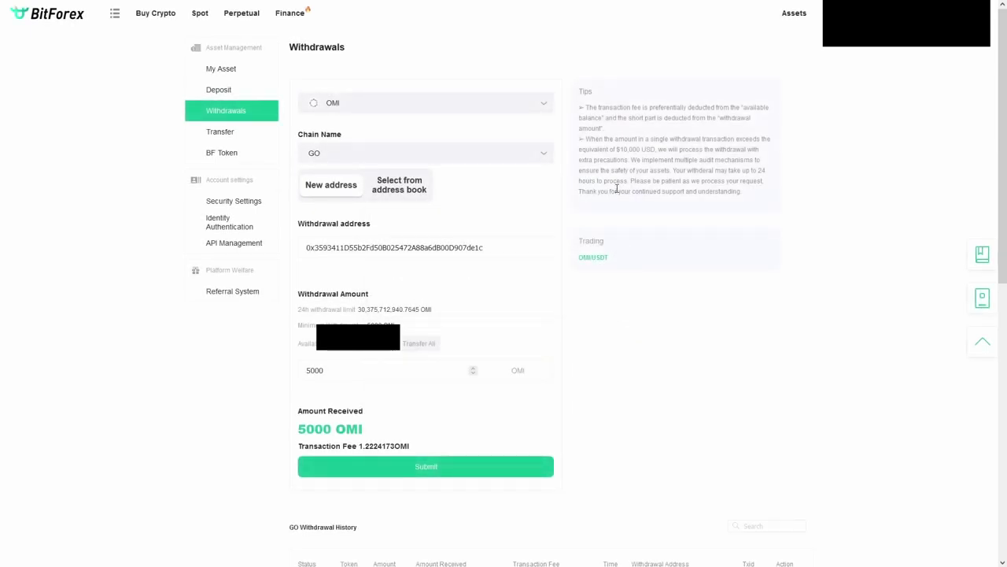
Step: Switch to the VeVe wallet, check its OMI balance and reopen the form for sending OMI
{"action": "key", "text": "alt+Tab"}
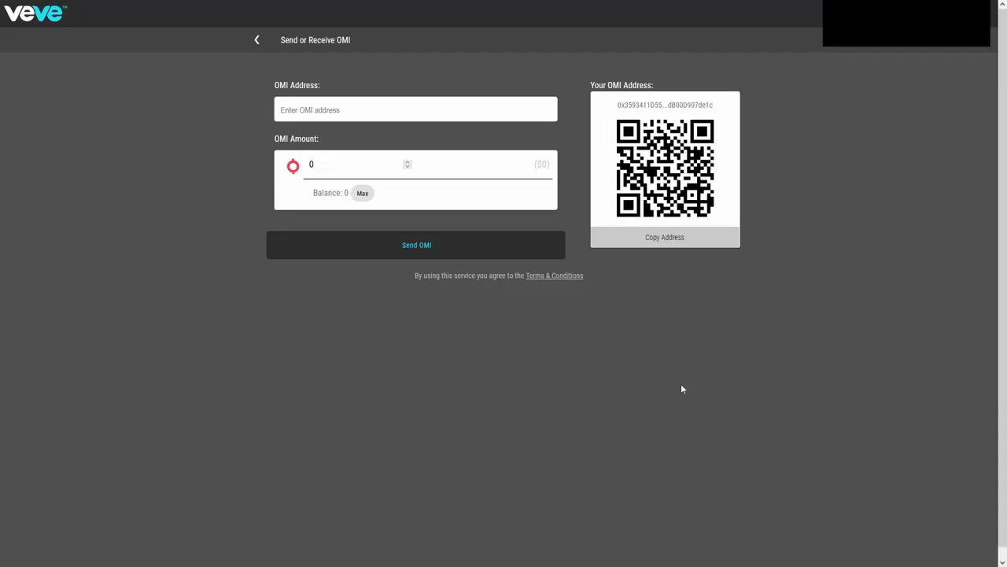
{"action": "left_click", "coordinate": [257, 41]}
{"action": "left_click_drag", "start_coordinate": [466, 199], "coordinate": [579, 202]}
{"action": "left_click", "coordinate": [580, 203]}
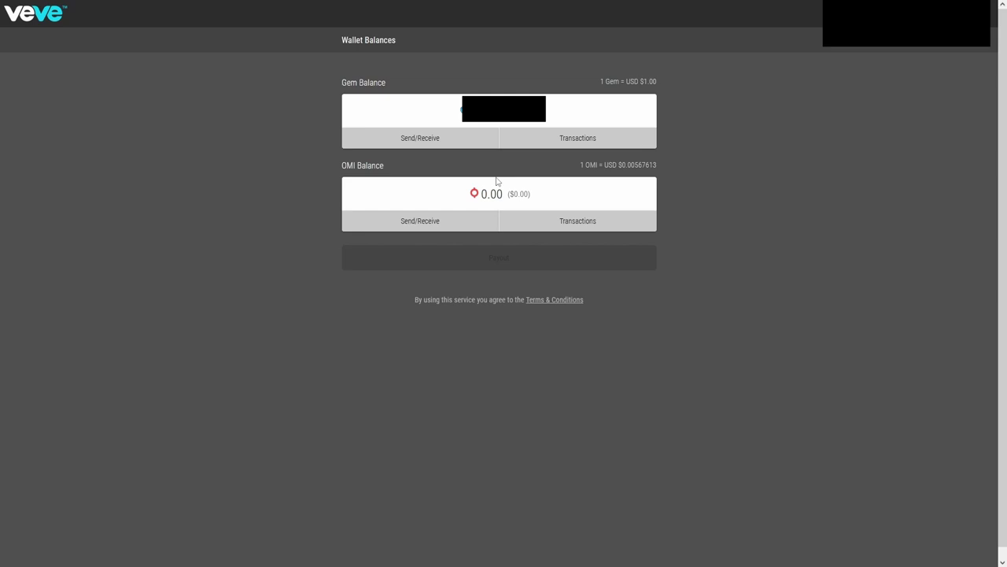
{"action": "left_click", "coordinate": [423, 222]}
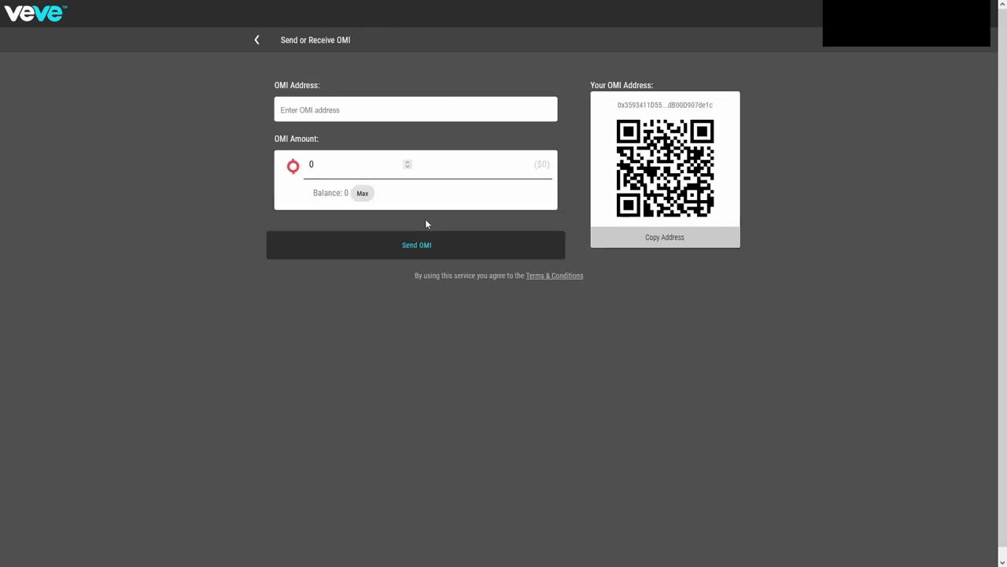
{"action": "left_click", "coordinate": [325, 108]}
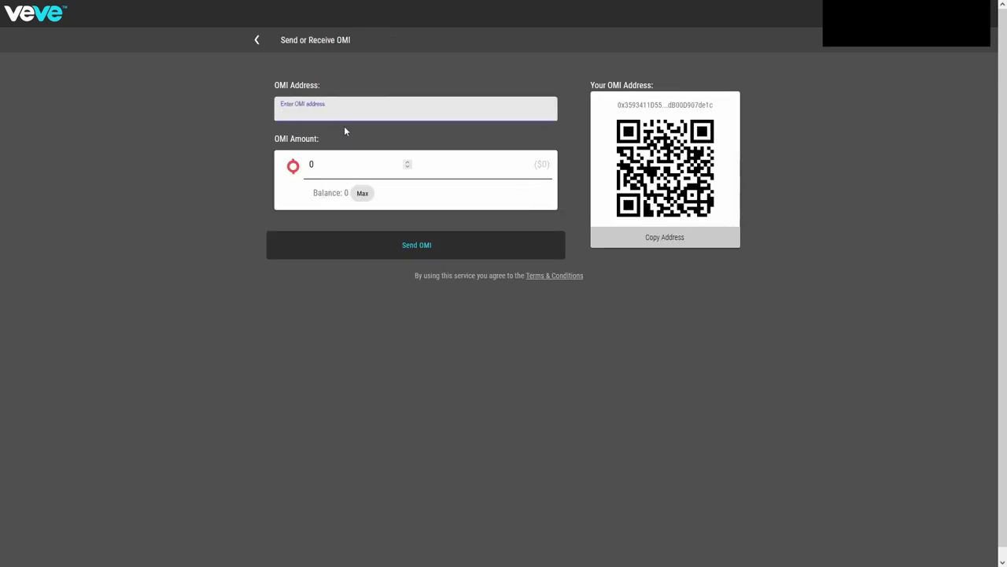
Step: Switch to BitForex, select OMI as the deposit token and copy its deposit address
{"action": "left_click", "coordinate": [292, 11]}
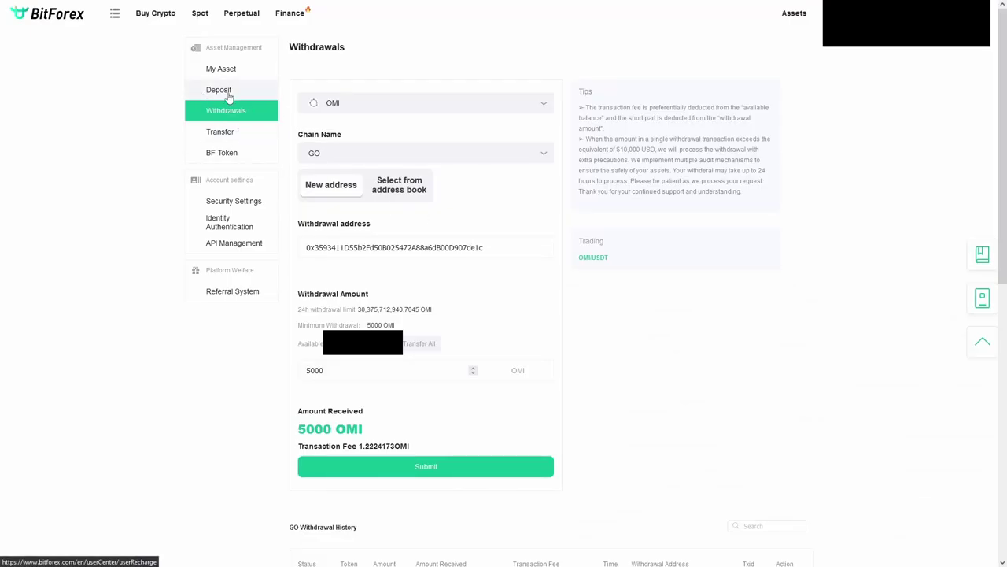
{"action": "left_click", "coordinate": [230, 90]}
{"action": "left_click", "coordinate": [386, 100]}
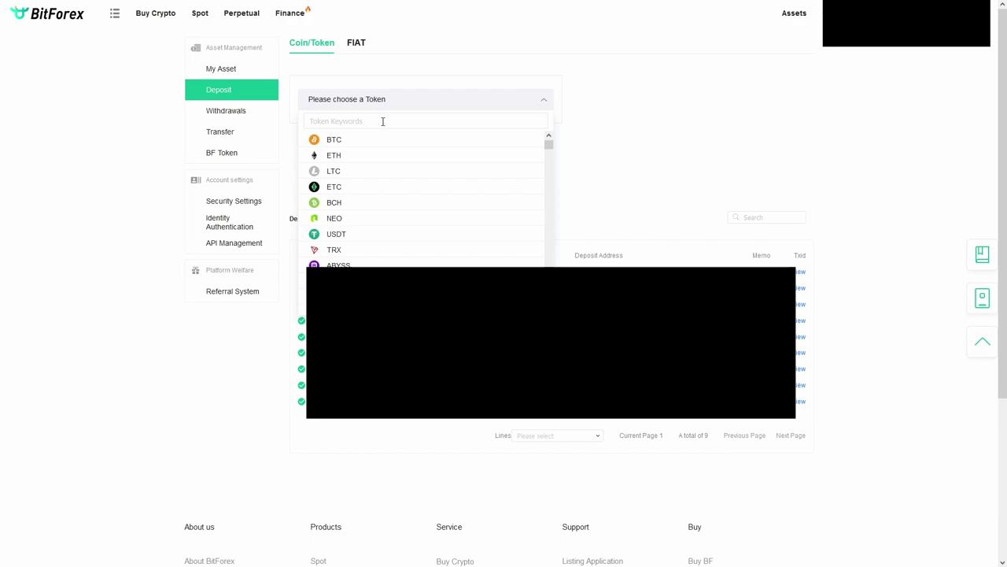
{"action": "type", "text": "omi"}
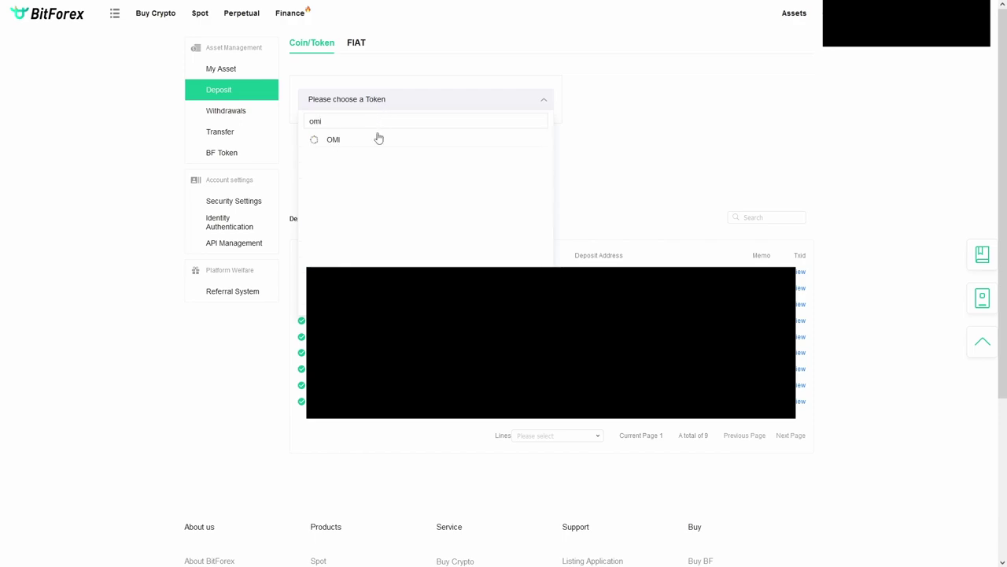
{"action": "left_click", "coordinate": [335, 141]}
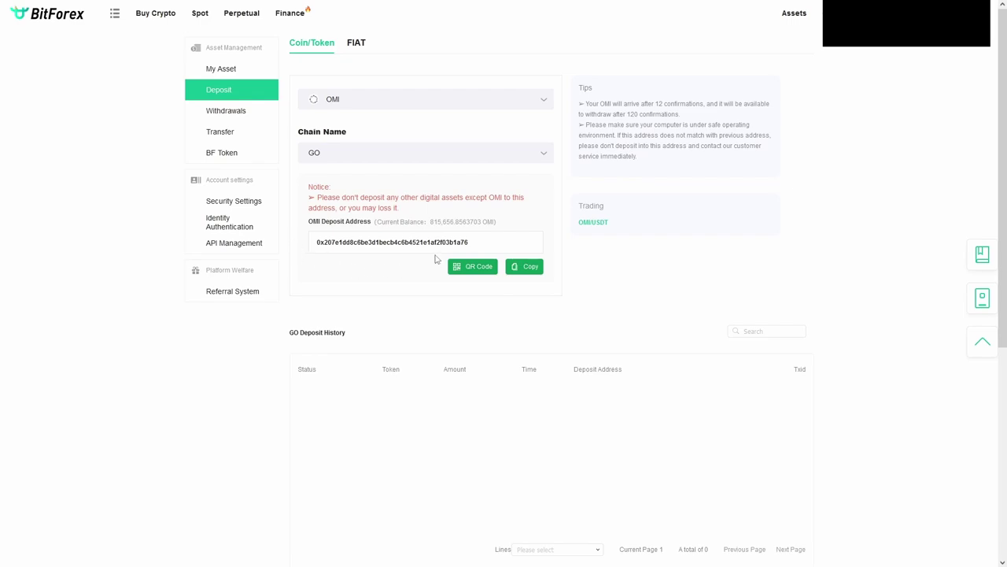
{"action": "left_click", "coordinate": [525, 267]}
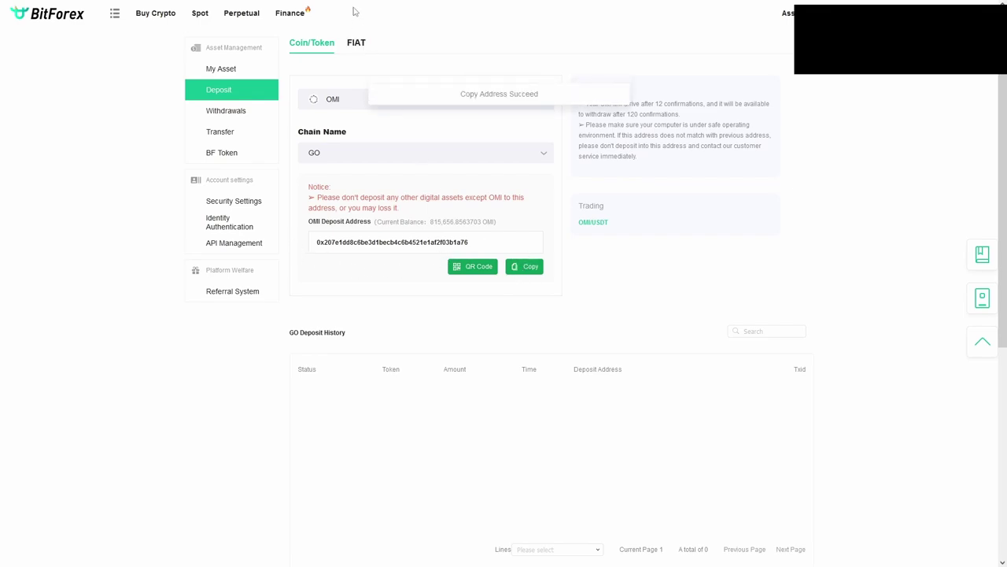
Step: Paste the copied BitForex deposit address into VeVe's OMI send form and set the OMI amount to 5000
{"action": "left_click", "coordinate": [208, 4]}
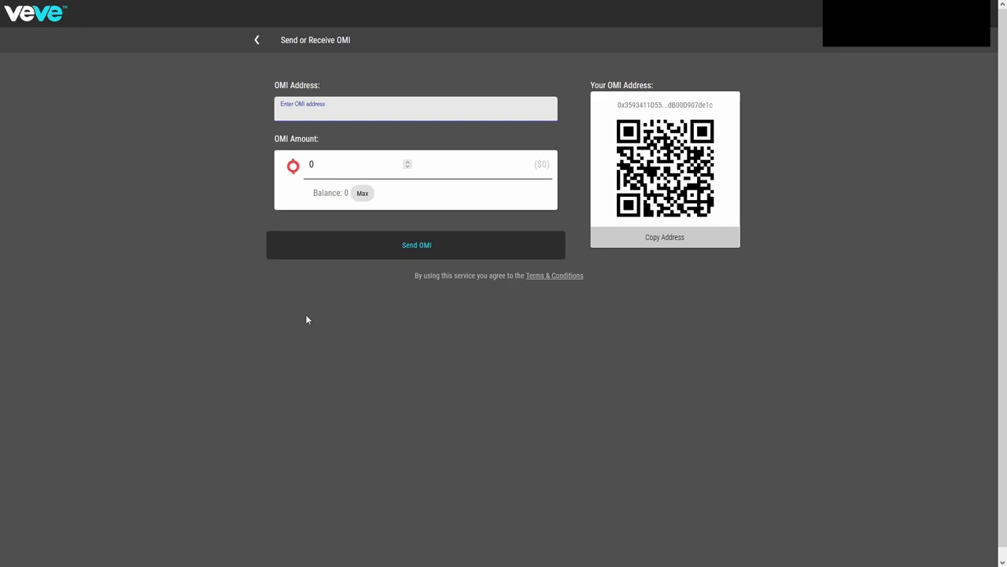
{"action": "left_click", "coordinate": [296, 115]}
{"action": "right_click", "coordinate": [295, 115]}
{"action": "left_click", "coordinate": [327, 201]}
{"action": "left_click_drag", "start_coordinate": [334, 171], "coordinate": [282, 164]}
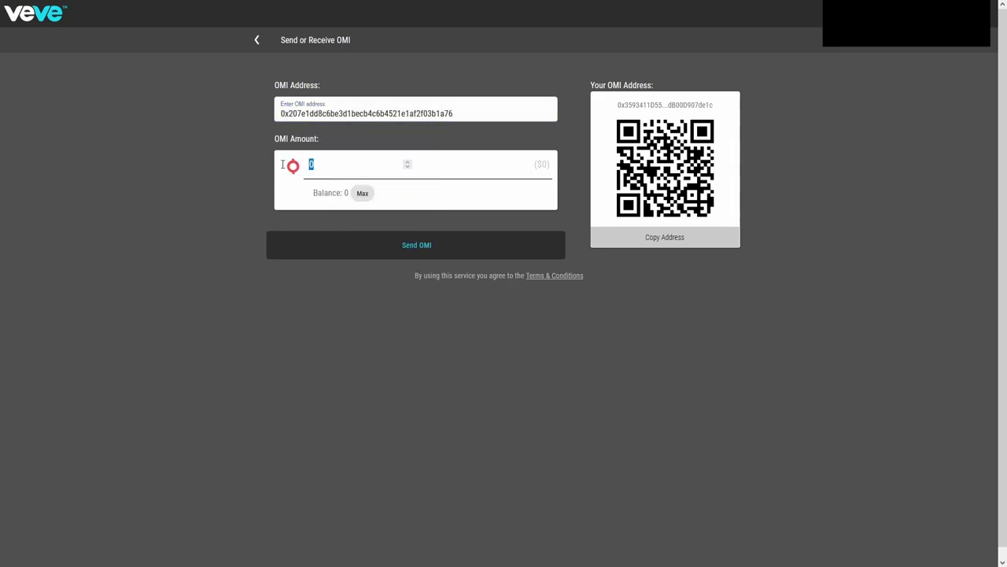
{"action": "type", "text": "5000"}
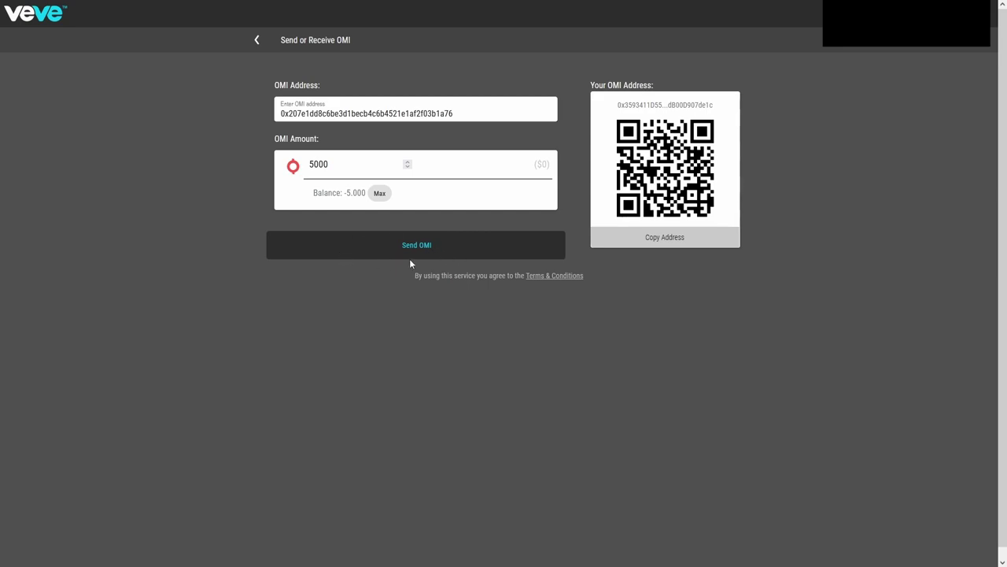
Step: Clear the OMI amount in the VeVe send form
{"action": "left_click_drag", "start_coordinate": [373, 165], "coordinate": [234, 165]}
{"action": "key", "text": "BackSpace"}
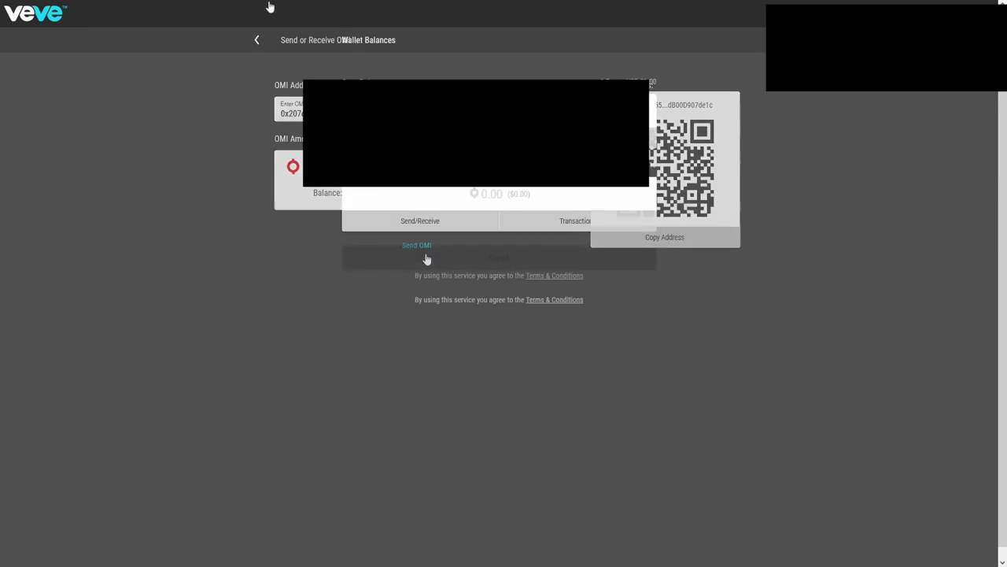
Step: Switch to BitForex and open the withdrawal form with OMI as the chosen token
{"action": "left_click", "coordinate": [268, 11]}
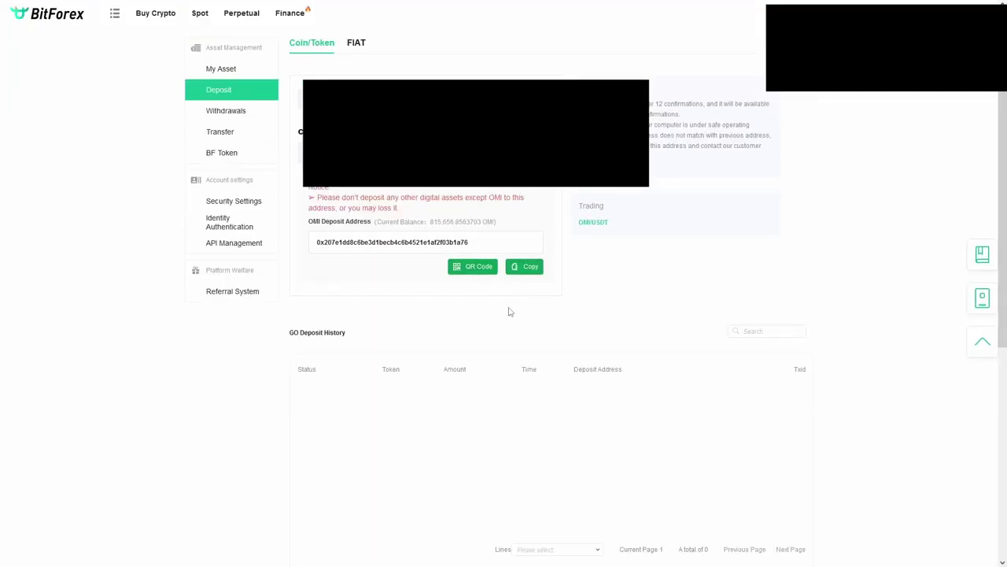
{"action": "left_click", "coordinate": [225, 112]}
{"action": "left_click", "coordinate": [400, 104]}
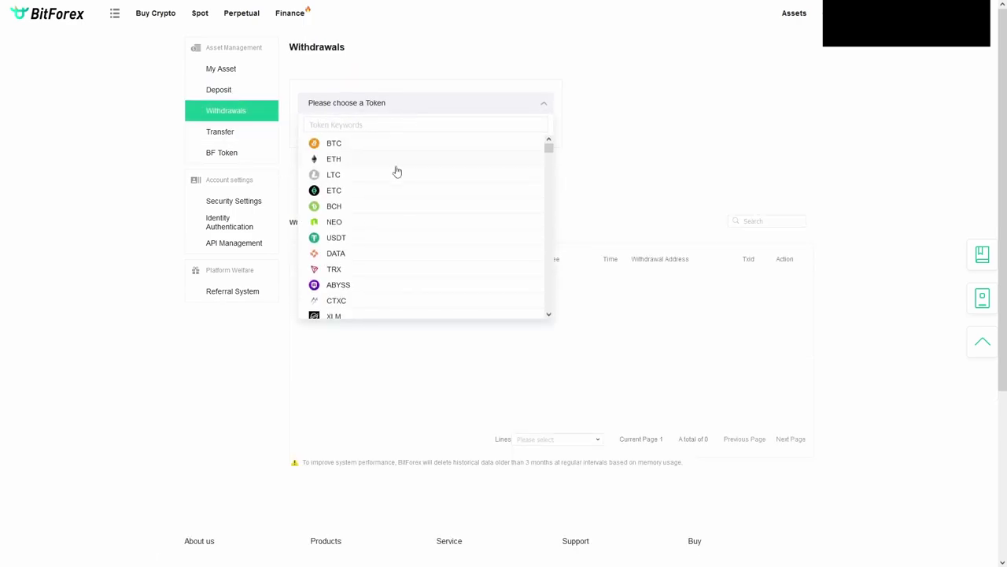
{"action": "type", "text": "omi"}
{"action": "left_click", "coordinate": [346, 144]}
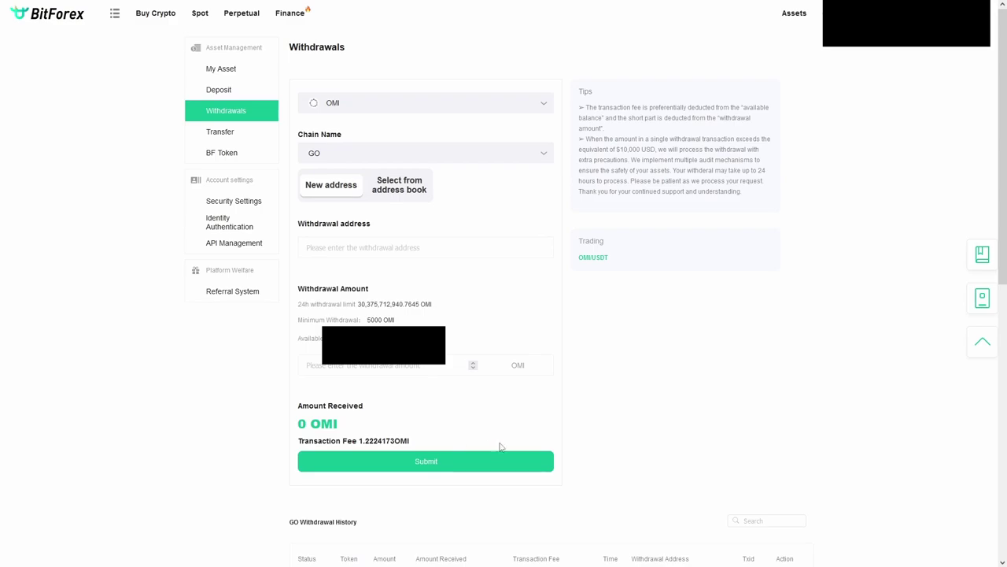
Step: Switch to the CaptainVEVE channel page on YouTube
{"action": "left_click", "coordinate": [3, 9]}
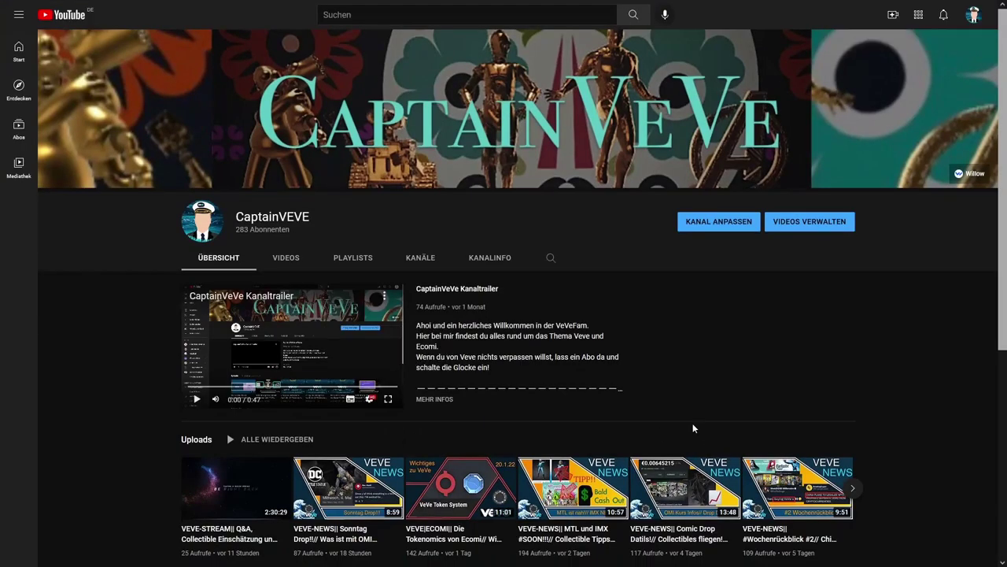